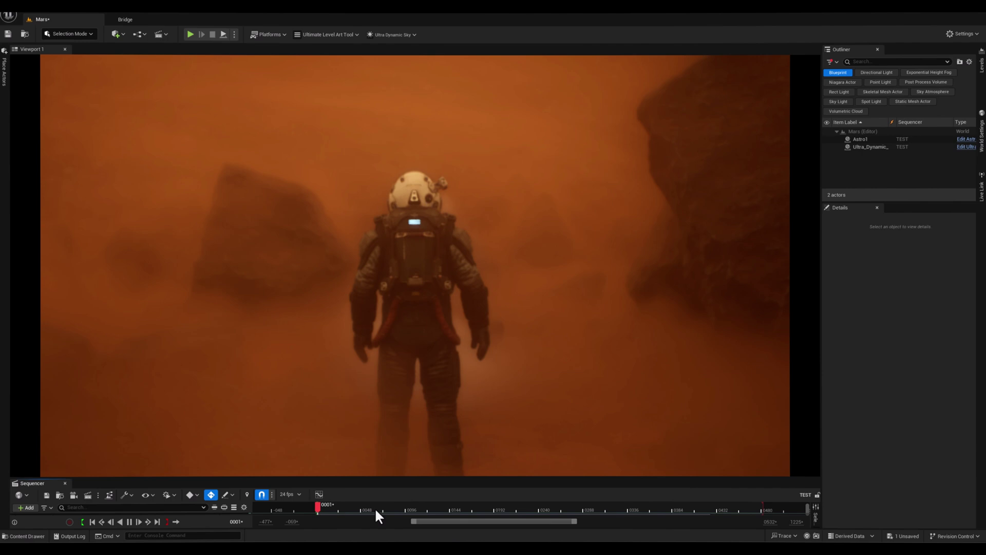
Step: Stop playback, rewind the sequence to frame 0000, and delete the existing Ultra_Dynamic_Sky actor
click(342, 506)
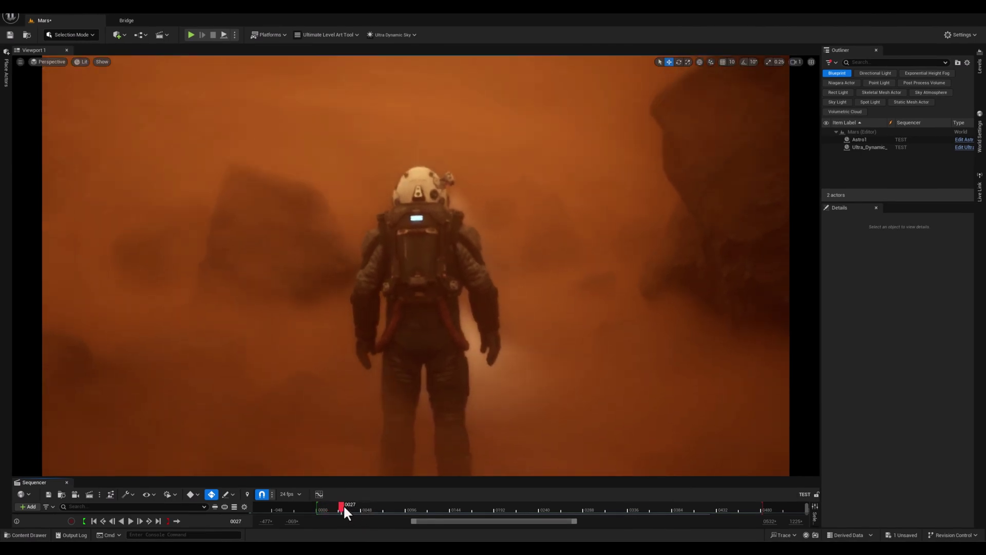
drag(343, 504, 292, 501)
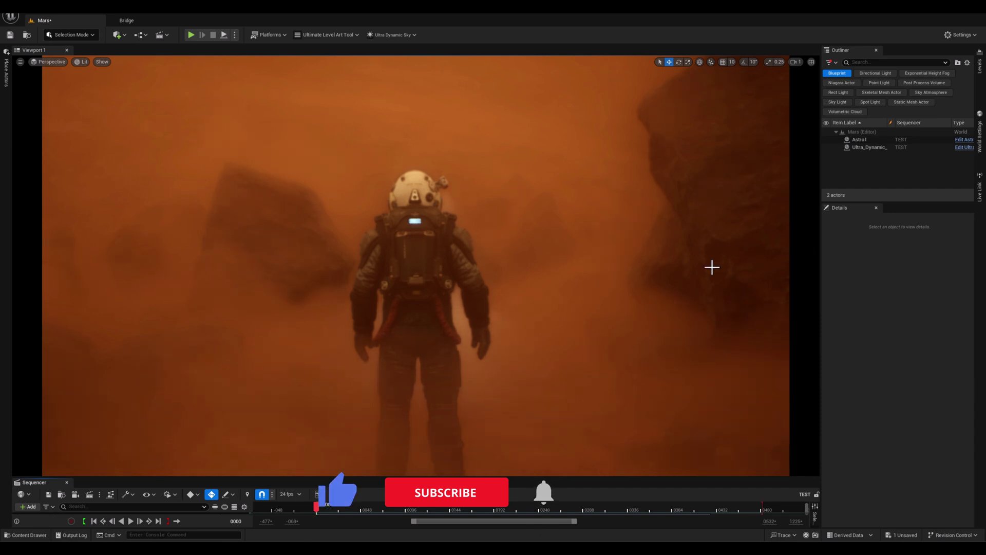
click(887, 147)
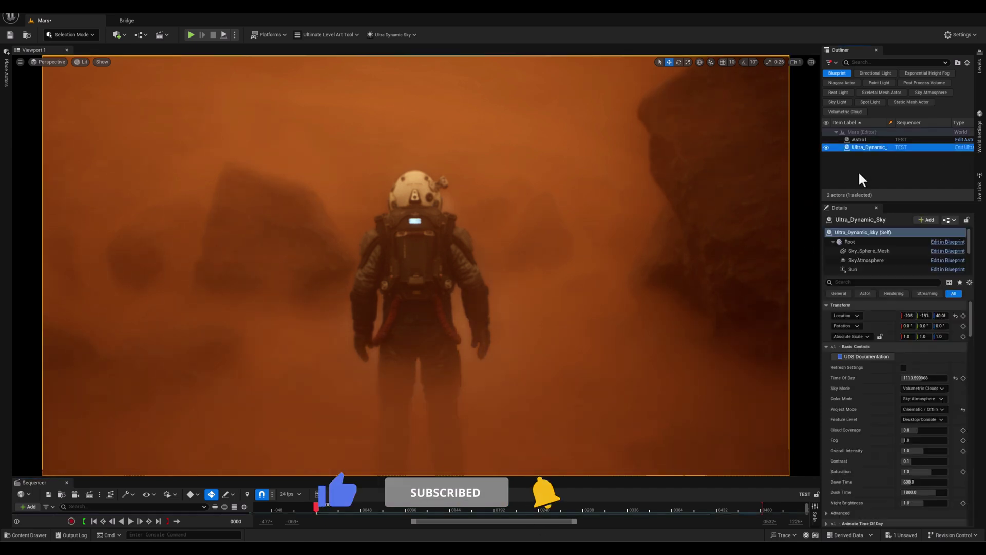
key(Delete)
click(565, 301)
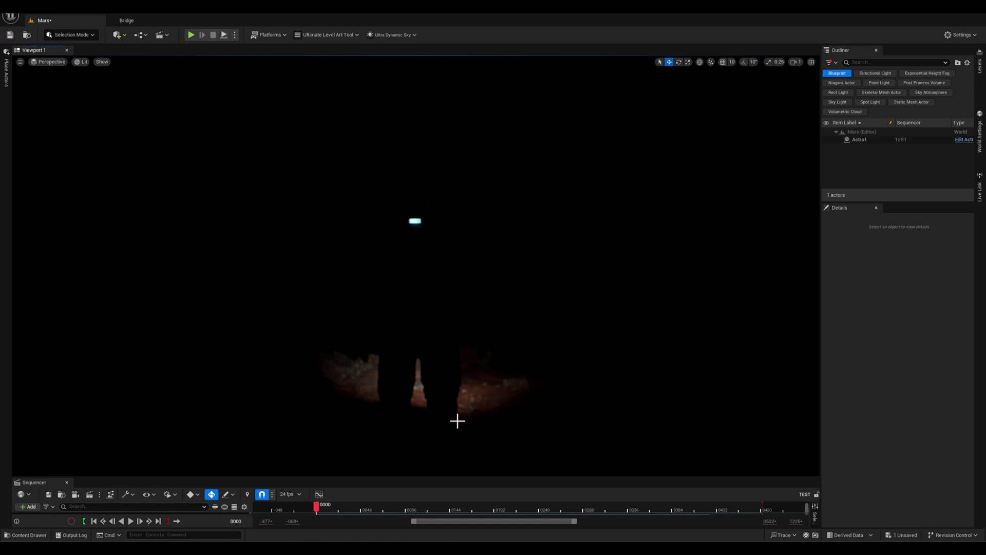
Step: Place a fresh Ultra_Dynamic_Sky from the Content Drawer into the viewport
click(439, 356)
click(475, 389)
key(ctrl+space)
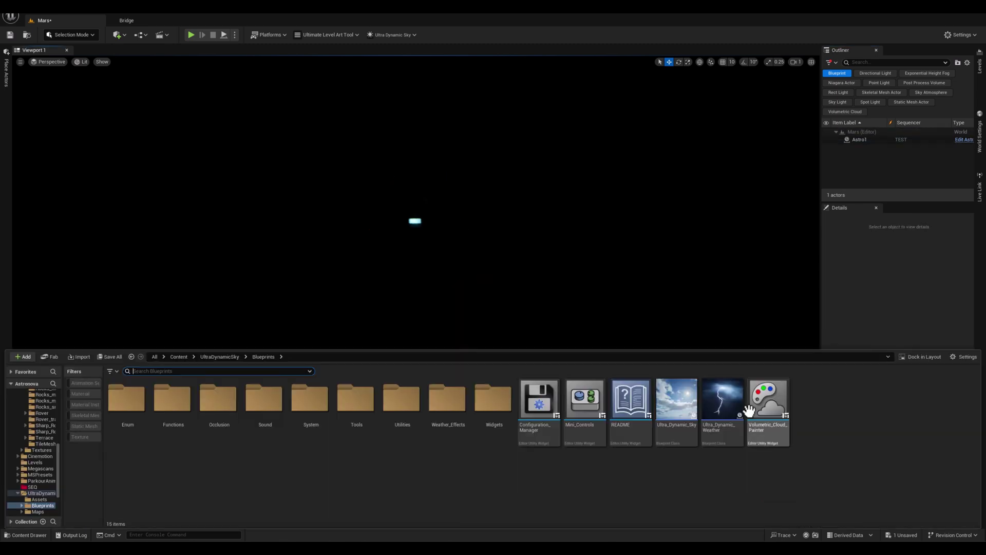
drag(678, 406, 493, 413)
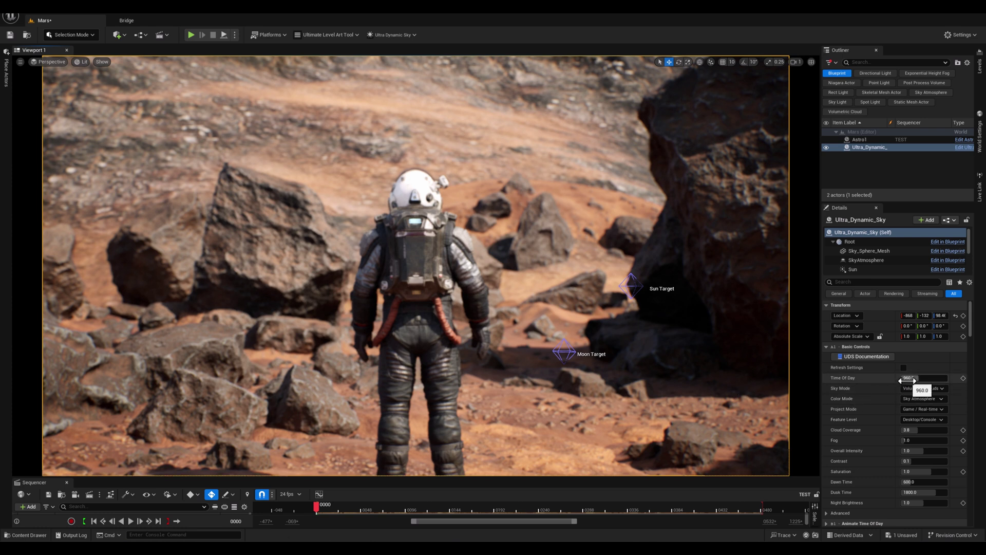
Step: Set the sky's Time Of Day to about 1228.8 and Project Mode to Cinematic / Offline
drag(912, 378, 937, 379)
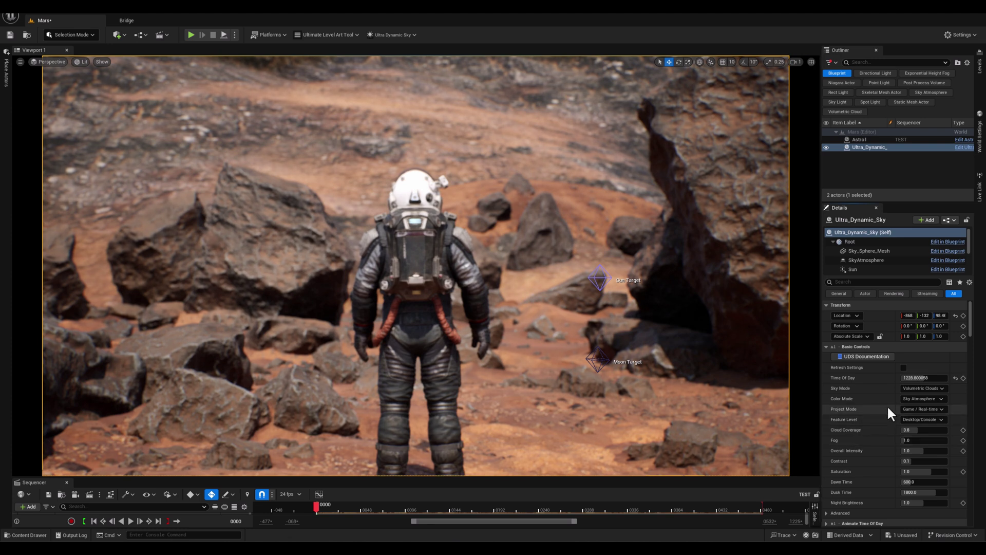
click(906, 406)
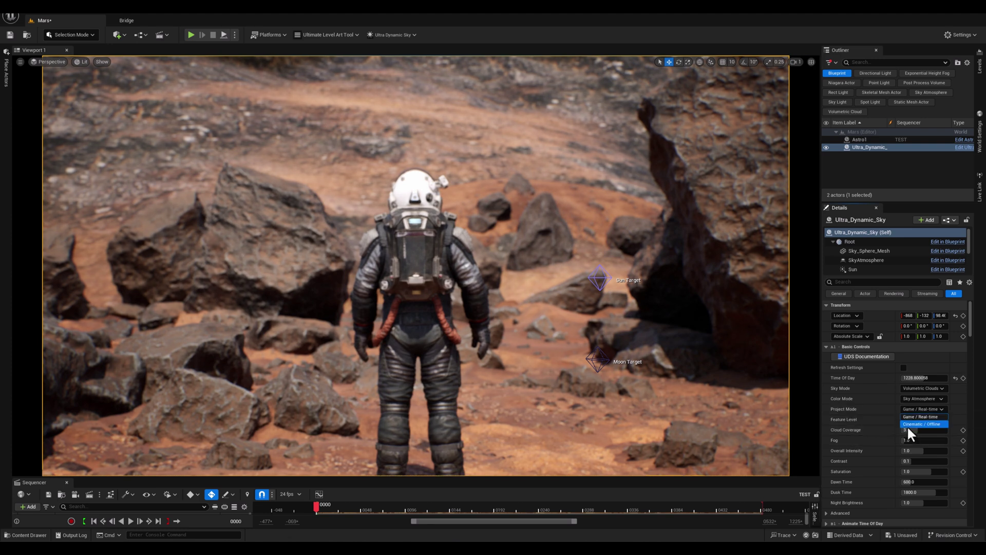
click(908, 425)
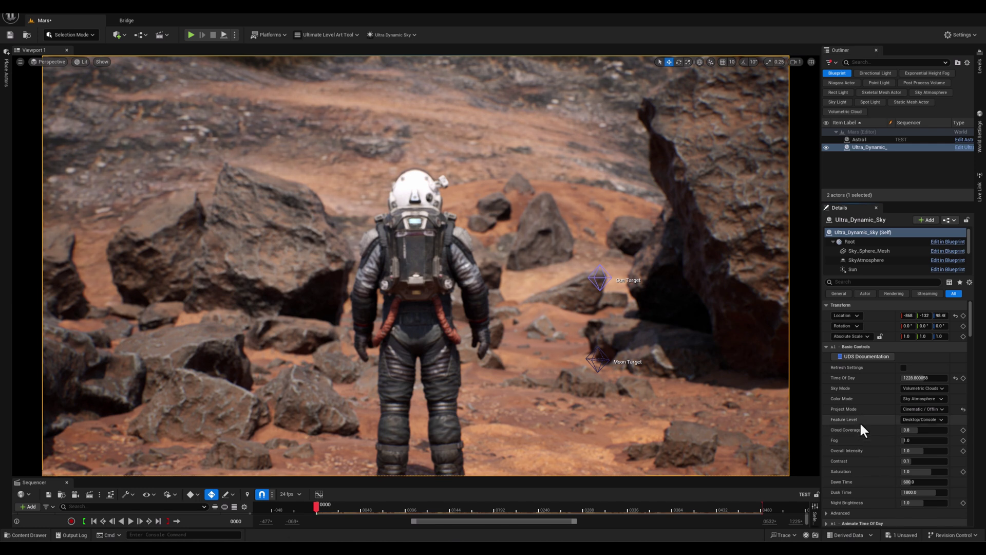
scroll(860, 422, down, 1)
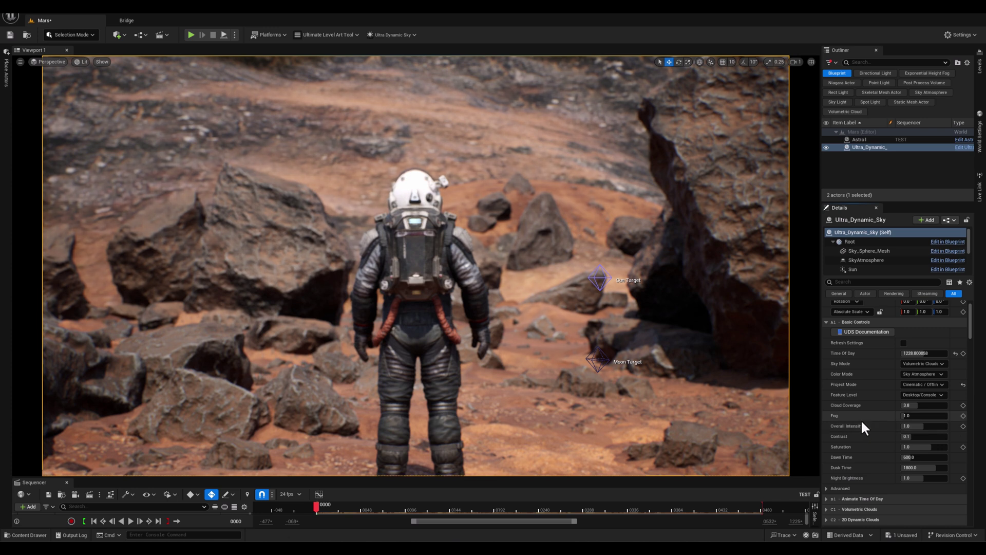
scroll(863, 422, down, 2)
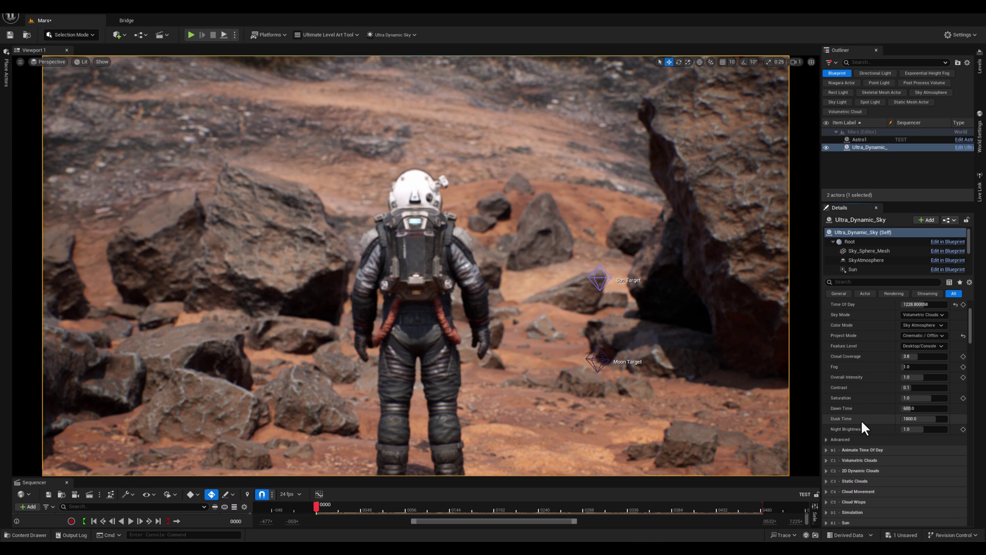
scroll(862, 422, down, 1)
scroll(862, 417, down, 3)
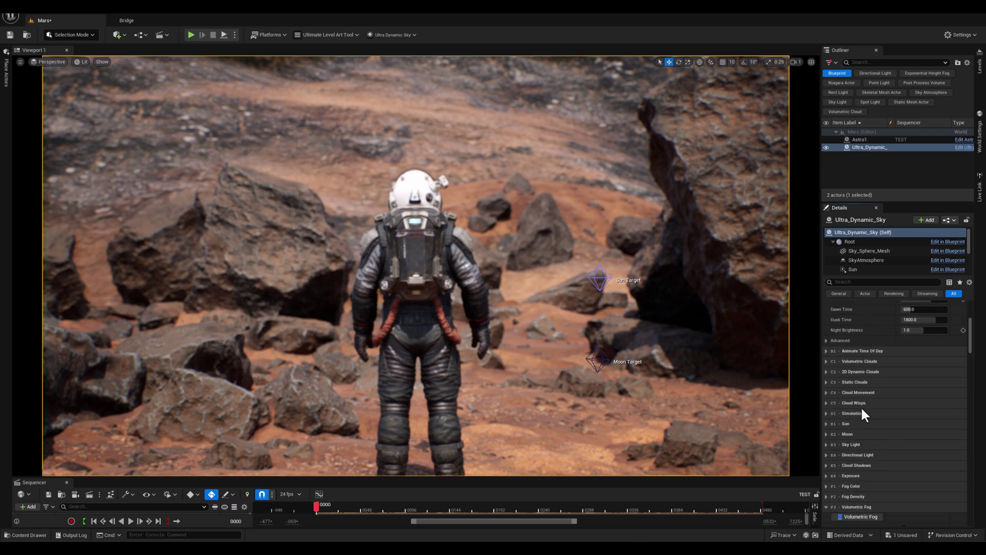
scroll(863, 409, down, 2)
scroll(864, 412, down, 3)
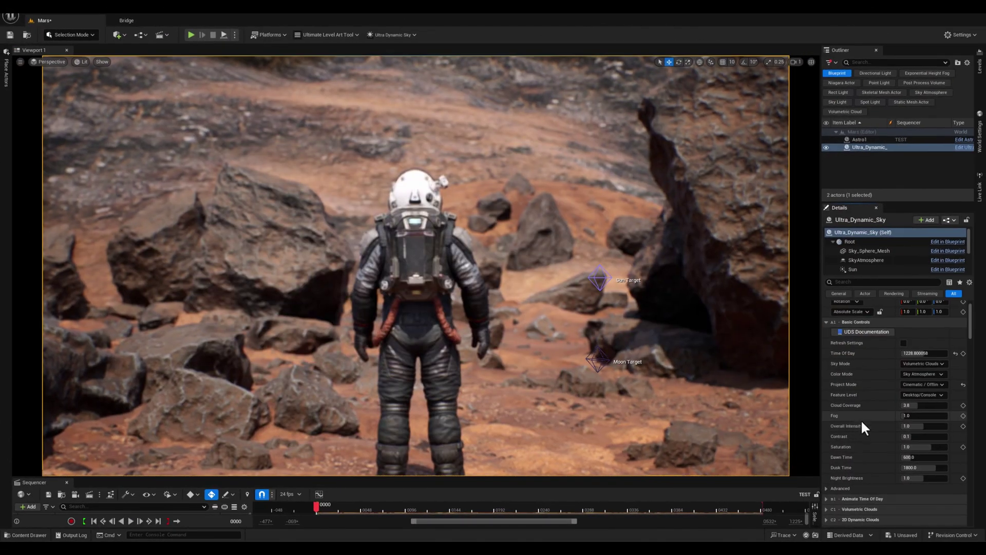
Step: Enable the sky's volumetric fog, increase its distance and lower its extinction to 0.7
scroll(872, 423, down, 3)
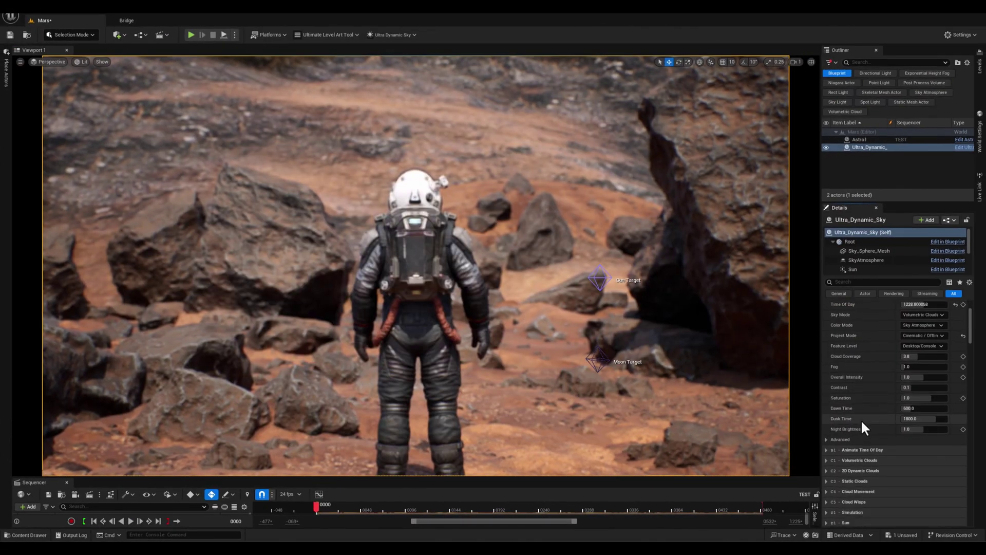
scroll(861, 420, down, 8)
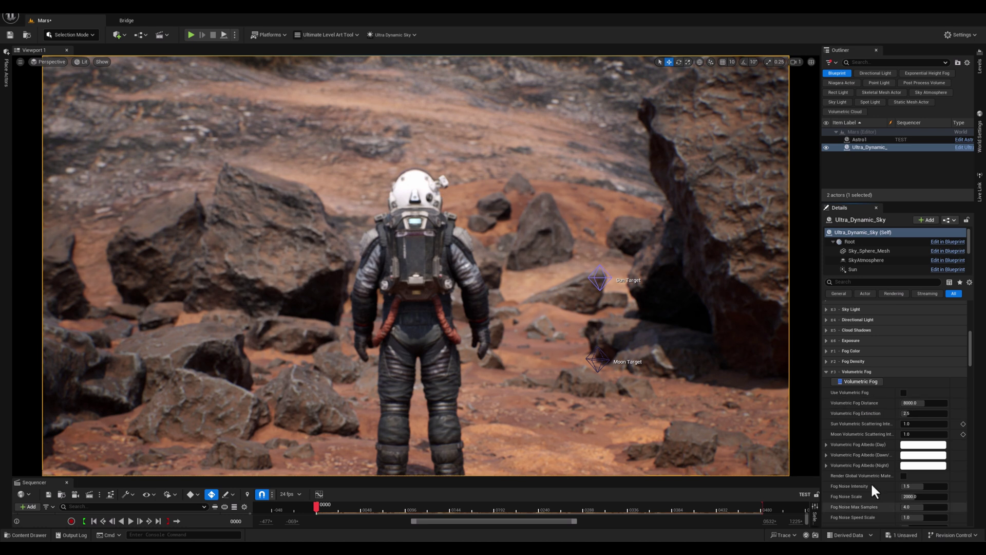
scroll(881, 392, down, 2)
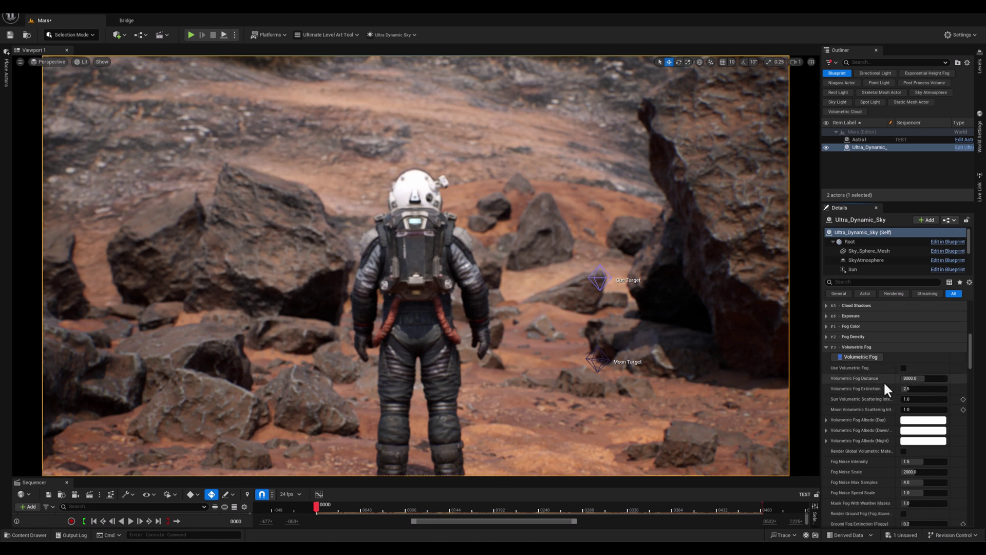
click(905, 369)
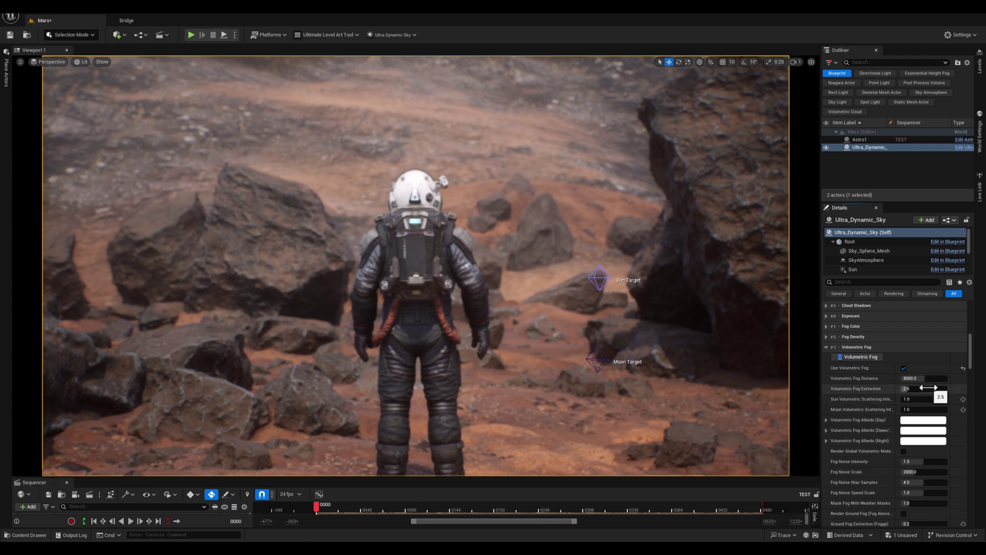
mouse_move(931, 379)
mouse_down()
mouse_move(951, 379)
mouse_move(920, 378)
mouse_move(915, 389)
mouse_up()
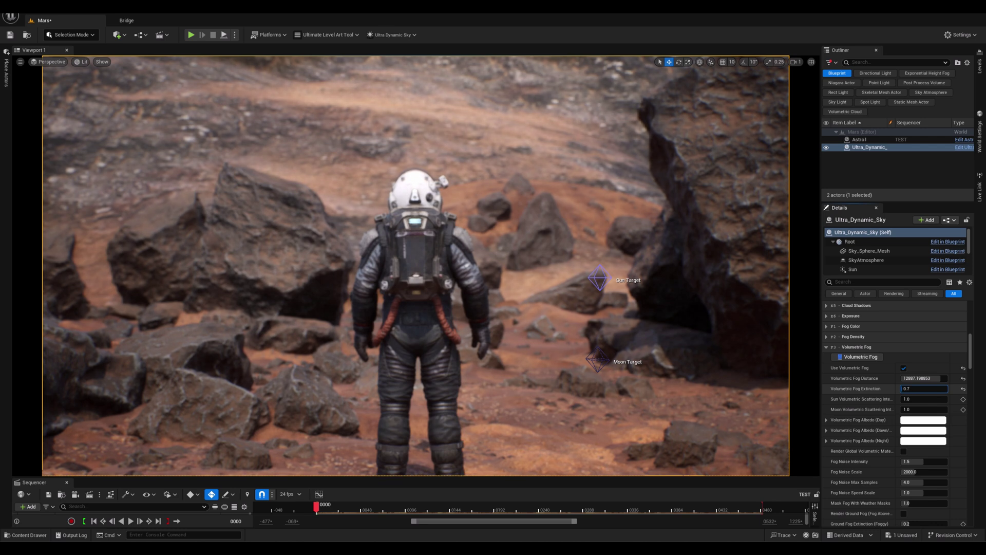
drag(933, 389, 925, 389)
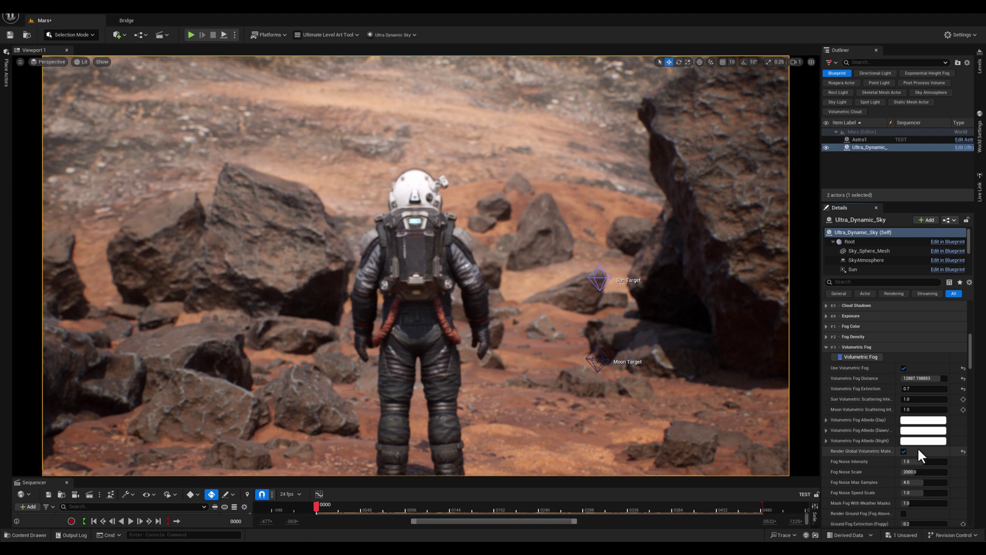
scroll(917, 447, down, 5)
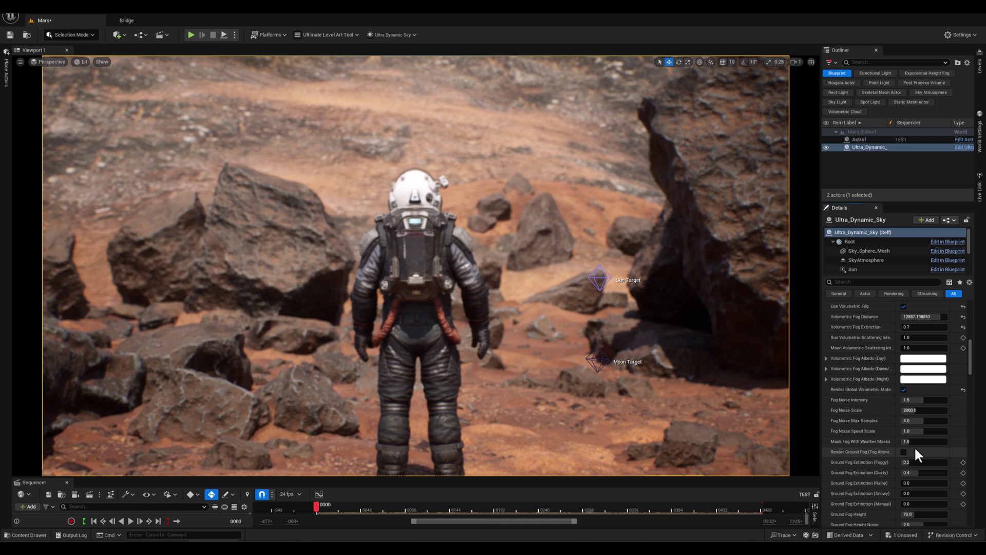
scroll(924, 454, down, 7)
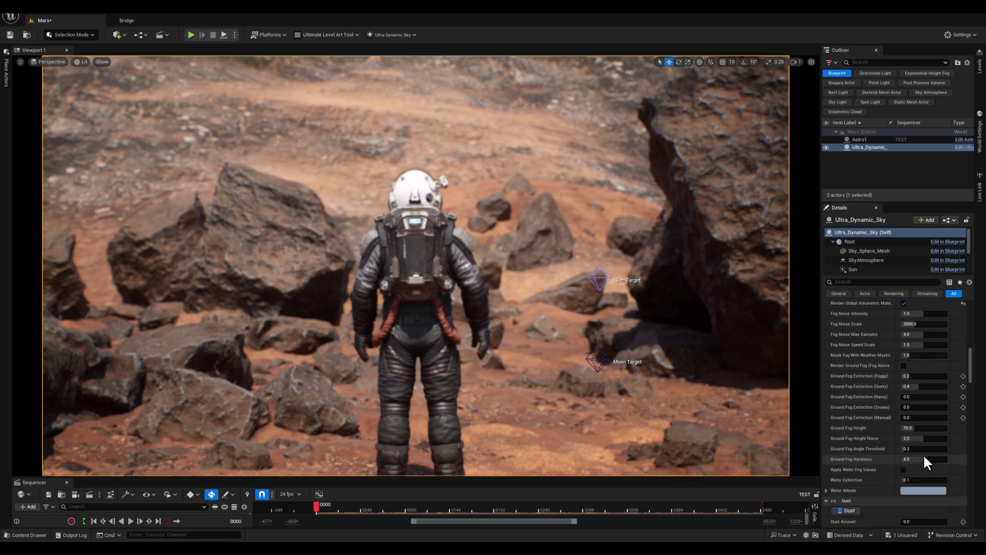
scroll(923, 454, down, 3)
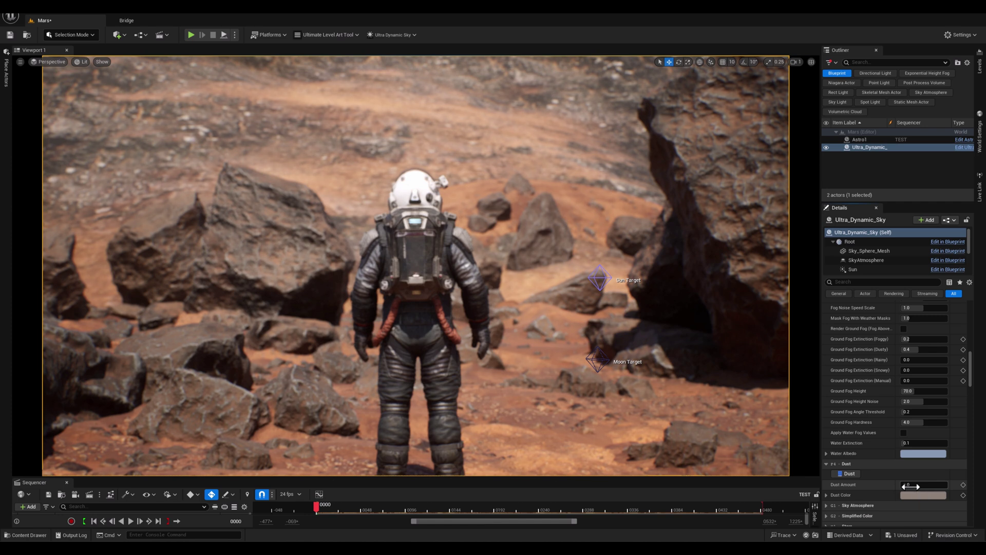
Step: Set Dust Amount to 1.0 and make Dust Color a more saturated peach-orange
drag(909, 485, 947, 484)
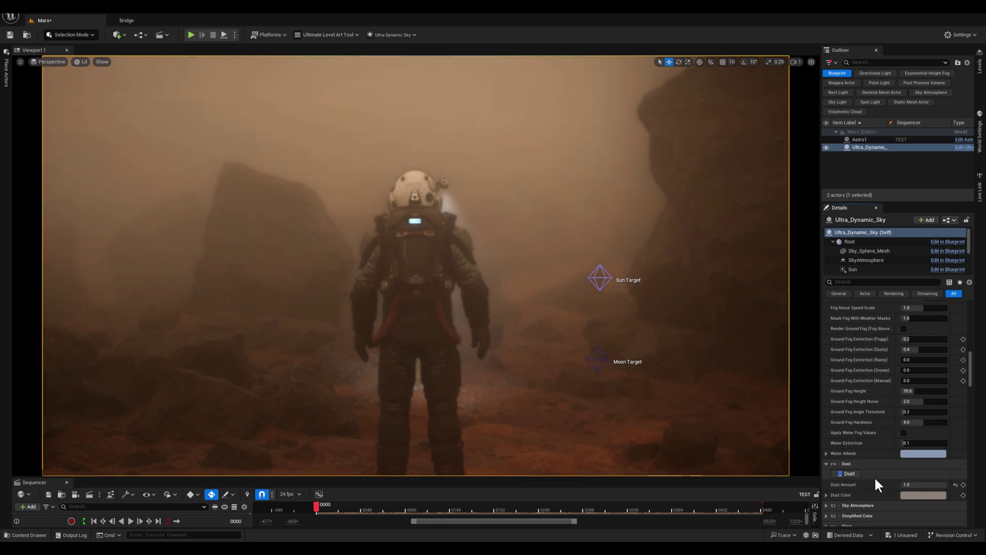
click(907, 493)
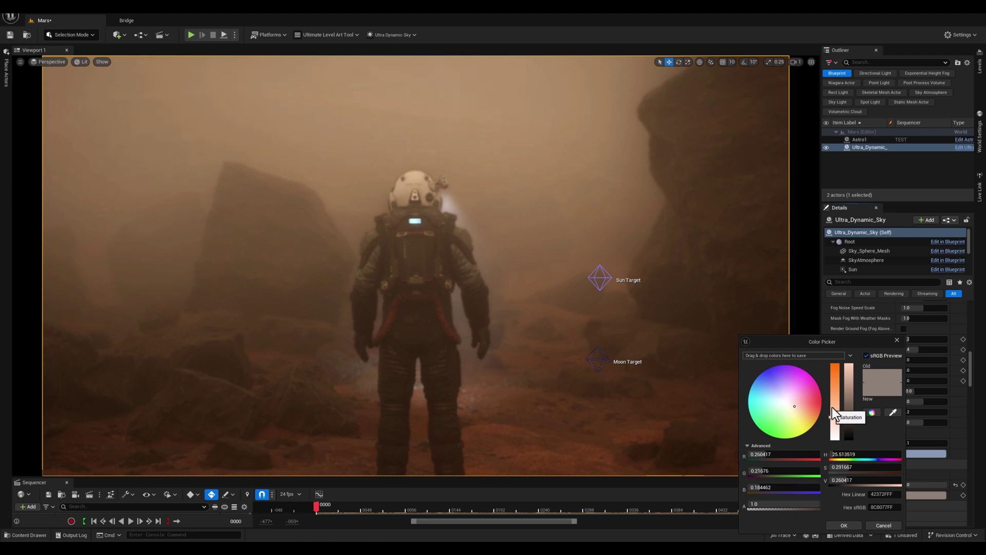
mouse_move(832, 407)
mouse_down()
mouse_move(835, 393)
mouse_move(853, 411)
mouse_move(851, 403)
mouse_up()
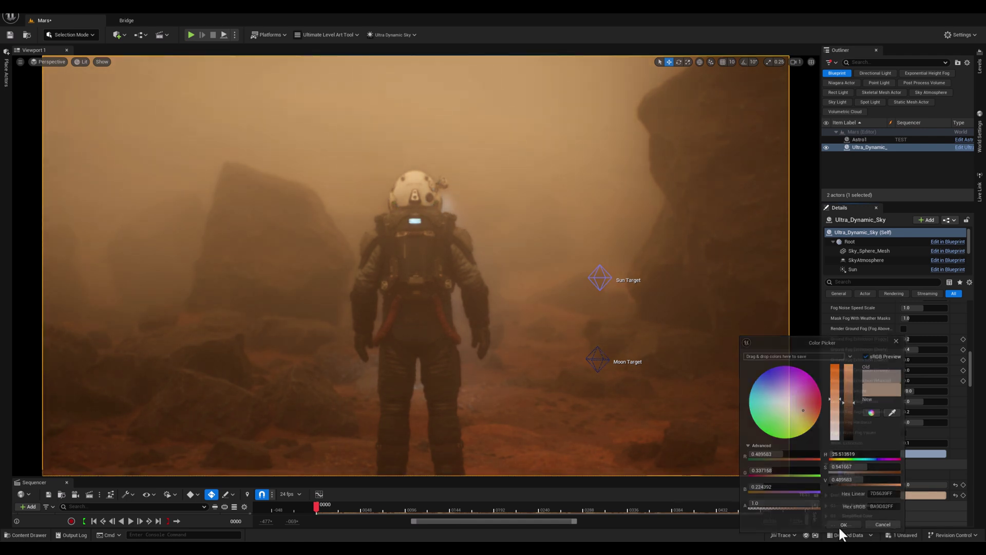
click(840, 525)
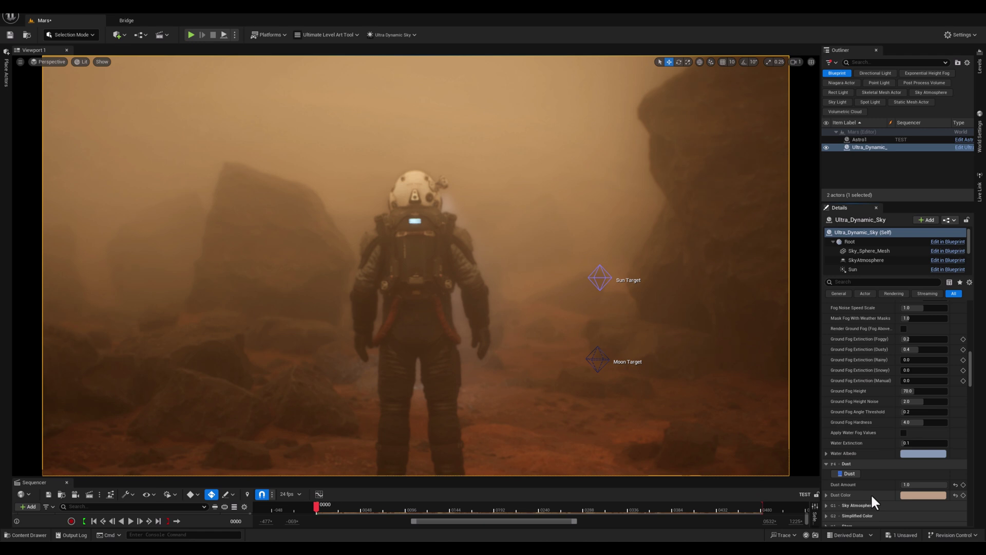
Step: Tint the Volumetric Fog Albedo (Day) colour toward a warm orange-peach
scroll(871, 494, up, 5)
scroll(882, 406, up, 1)
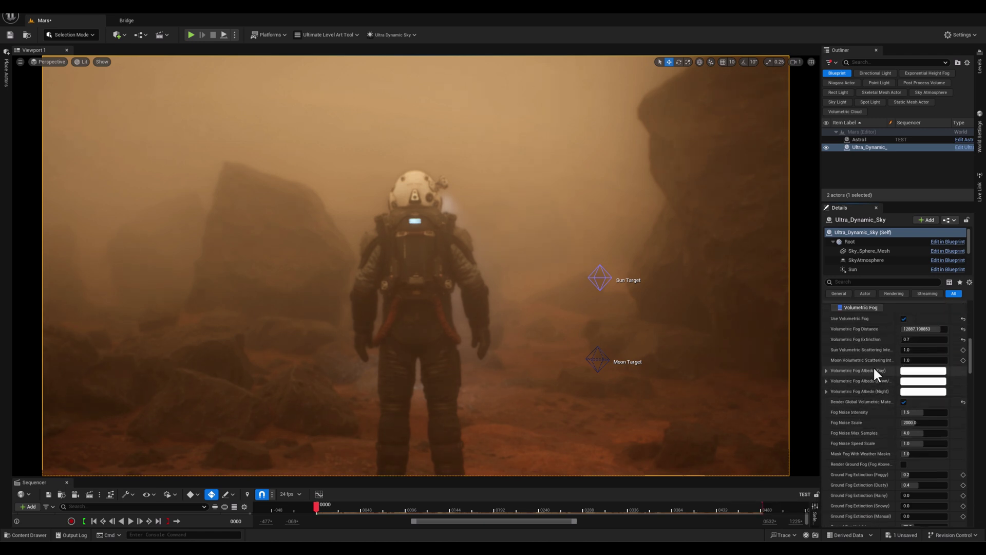
click(906, 372)
drag(834, 343, 743, 326)
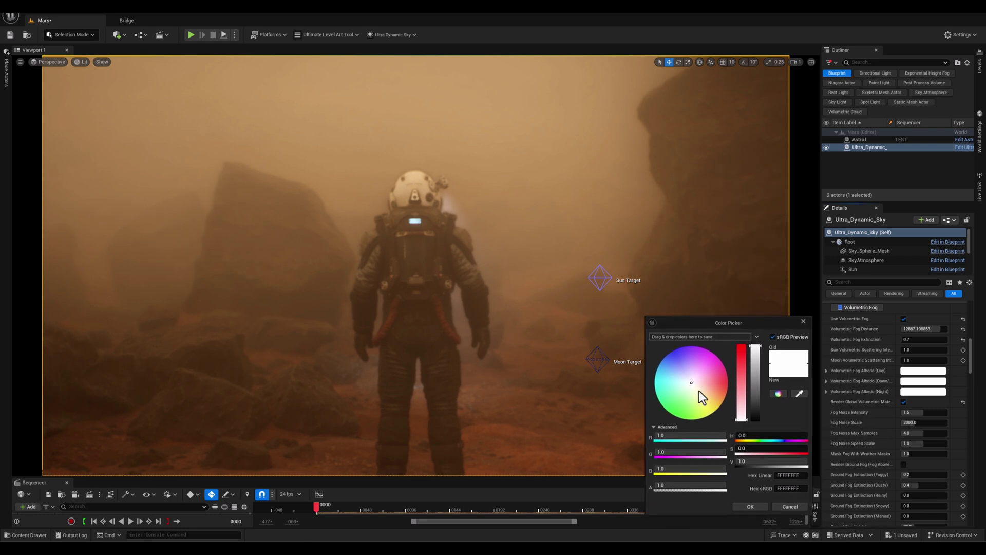
drag(699, 386, 708, 390)
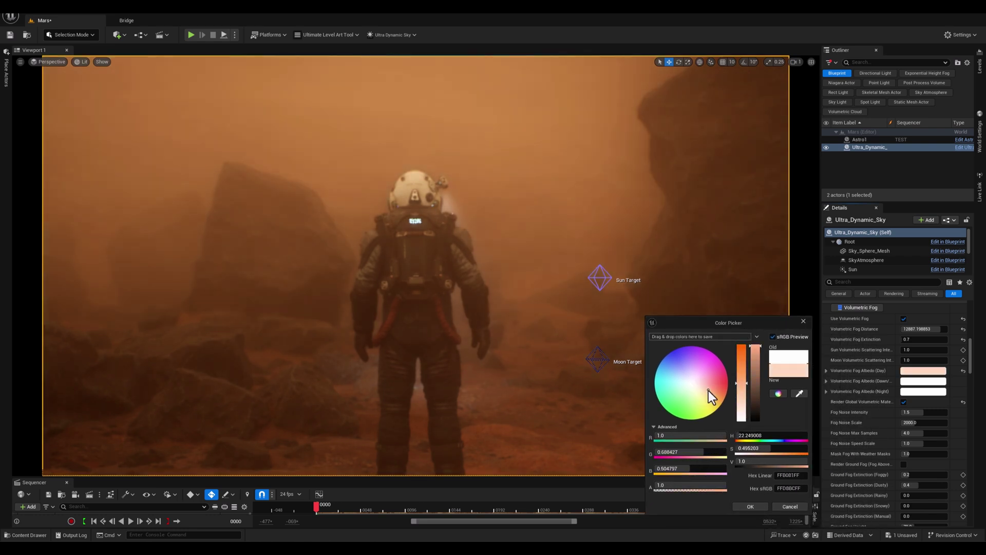
click(747, 506)
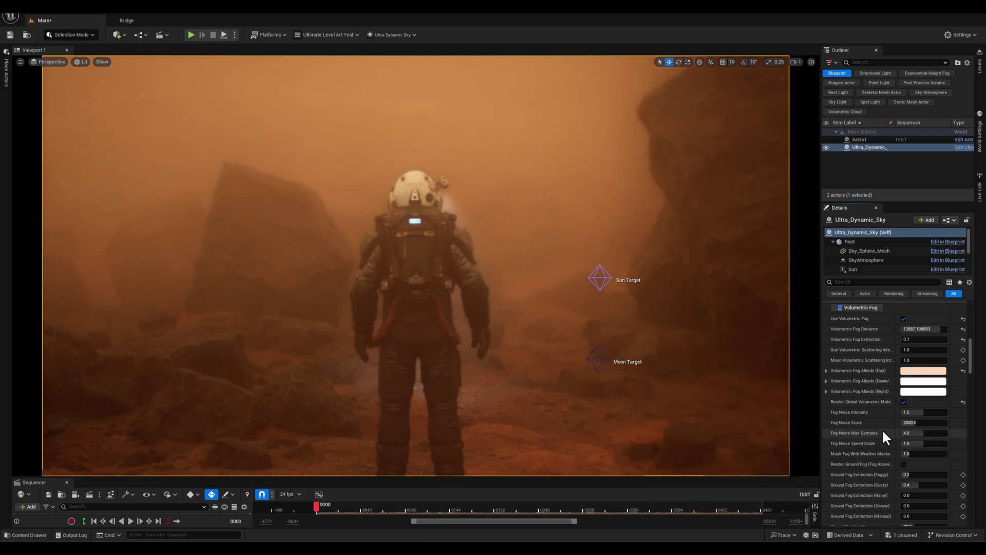
scroll(883, 431, down, 2)
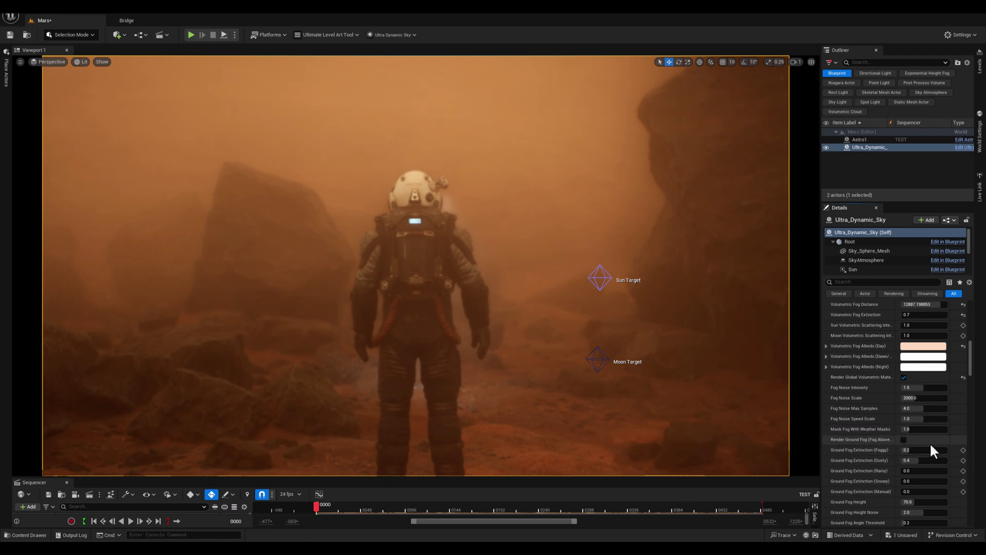
Step: Enable Render Ground Fog and lower Ground Fog Extinction (Dusty) to about 0.147
click(903, 440)
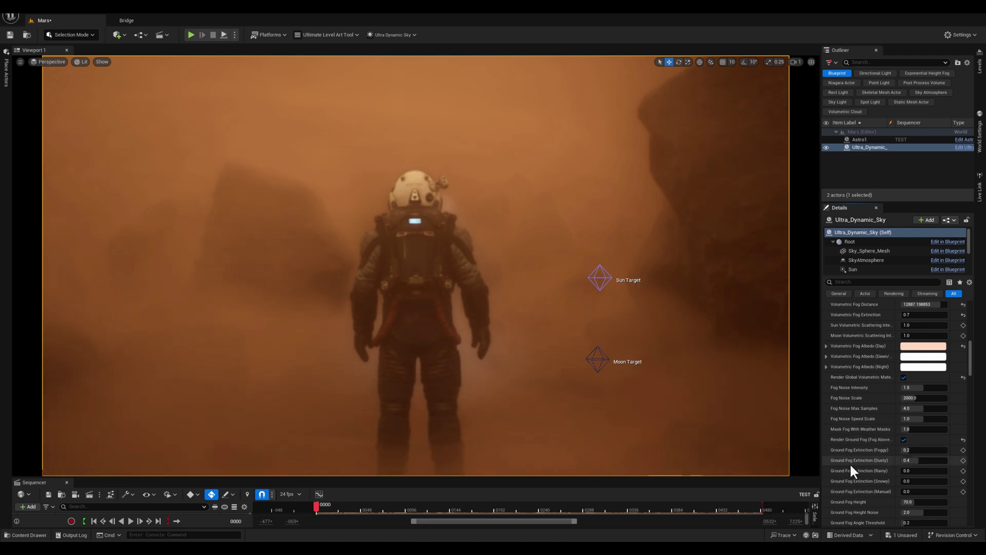
scroll(850, 462, down, 1)
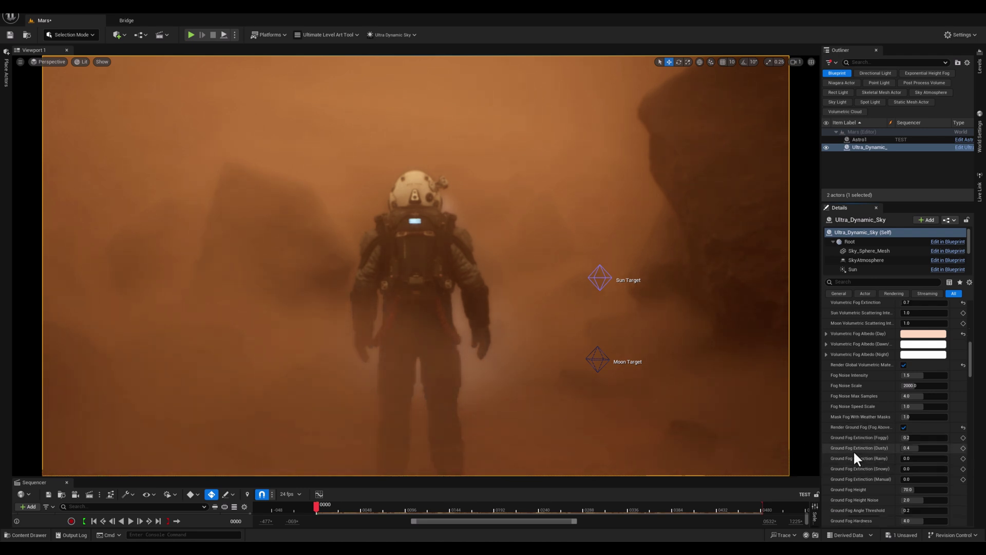
click(923, 451)
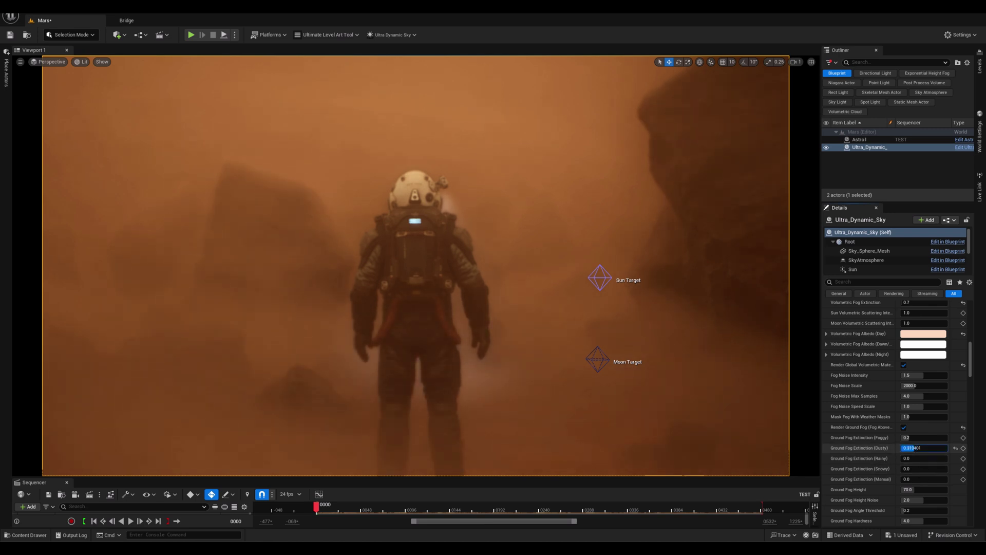
drag(916, 448, 910, 448)
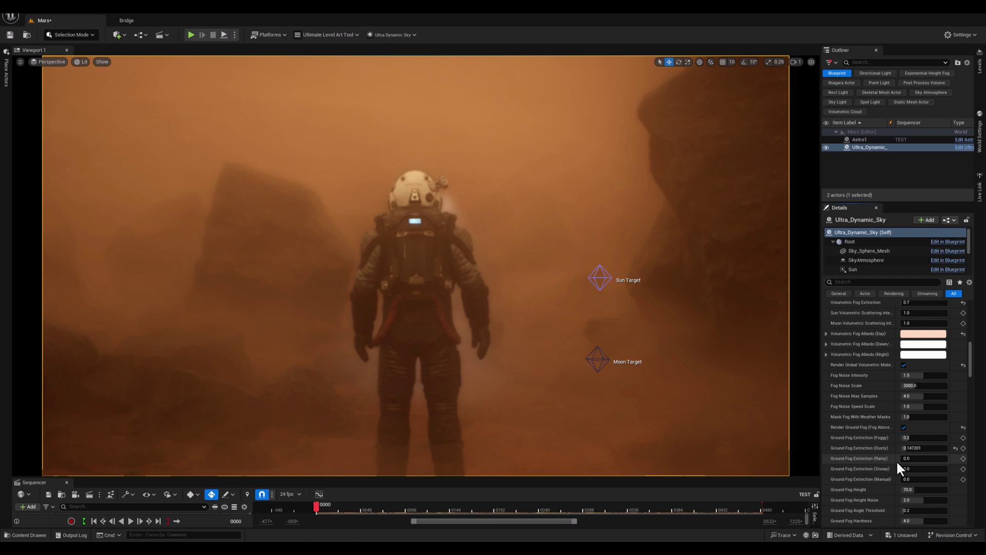
scroll(897, 462, down, 3)
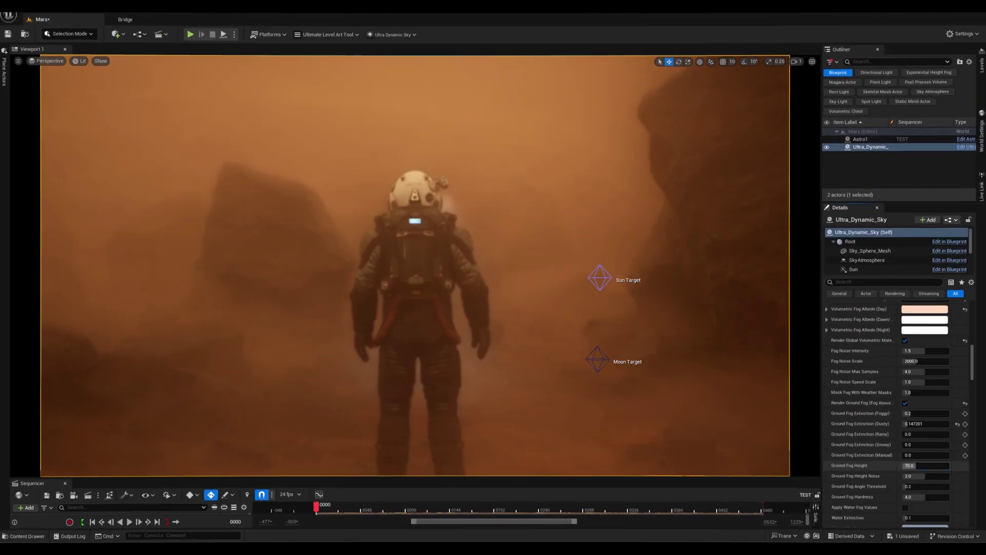
Step: Set Ground Fog Height to about 50.24 and Ground Fog Hardness to about 4.39
mouse_move(909, 465)
mouse_down()
mouse_move(944, 465)
mouse_move(907, 465)
mouse_move(923, 466)
mouse_up()
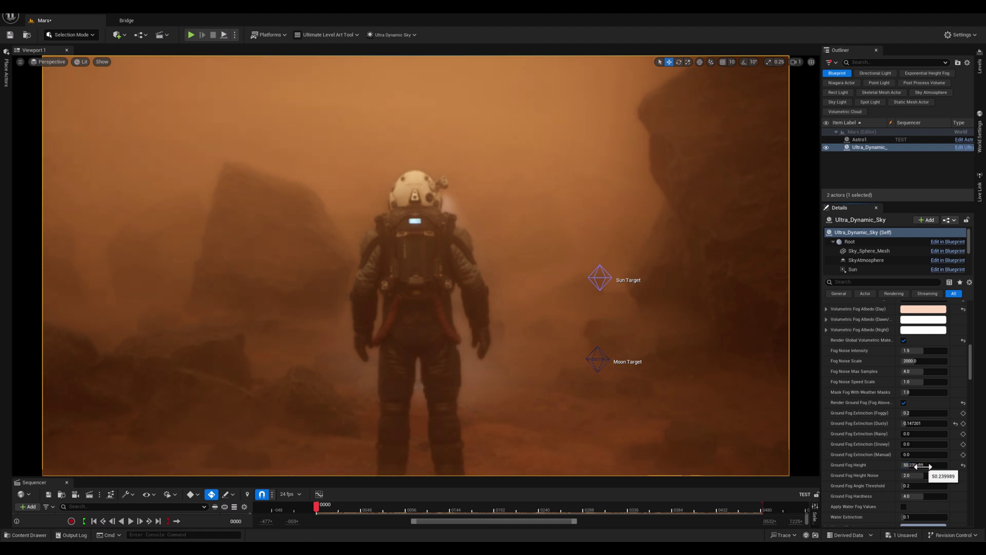
scroll(873, 509, down, 1)
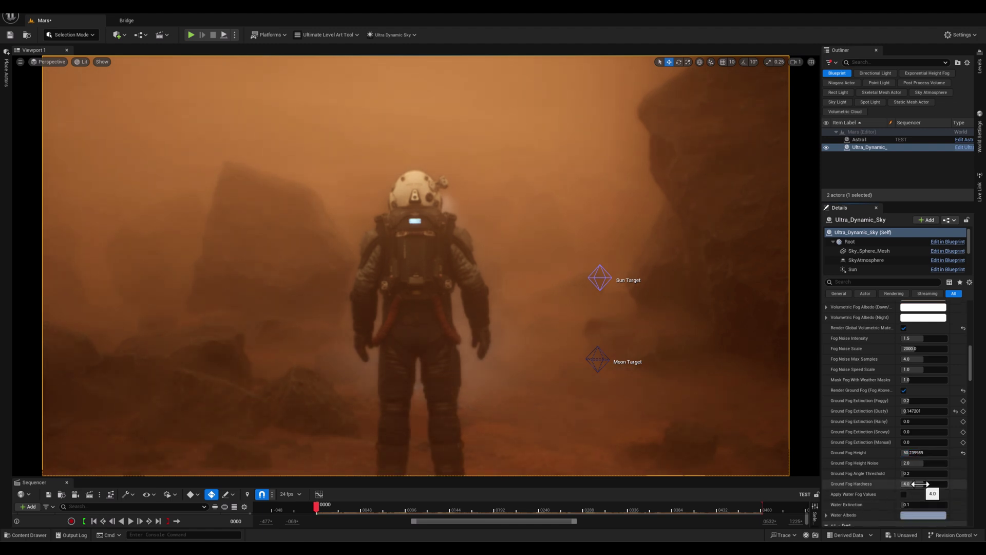
drag(920, 484, 941, 484)
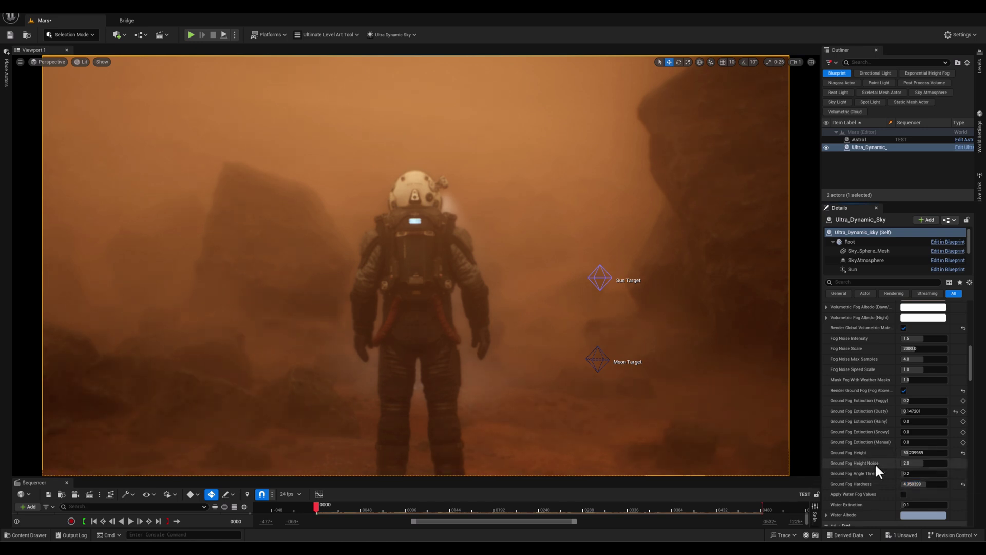
scroll(875, 385, down, 2)
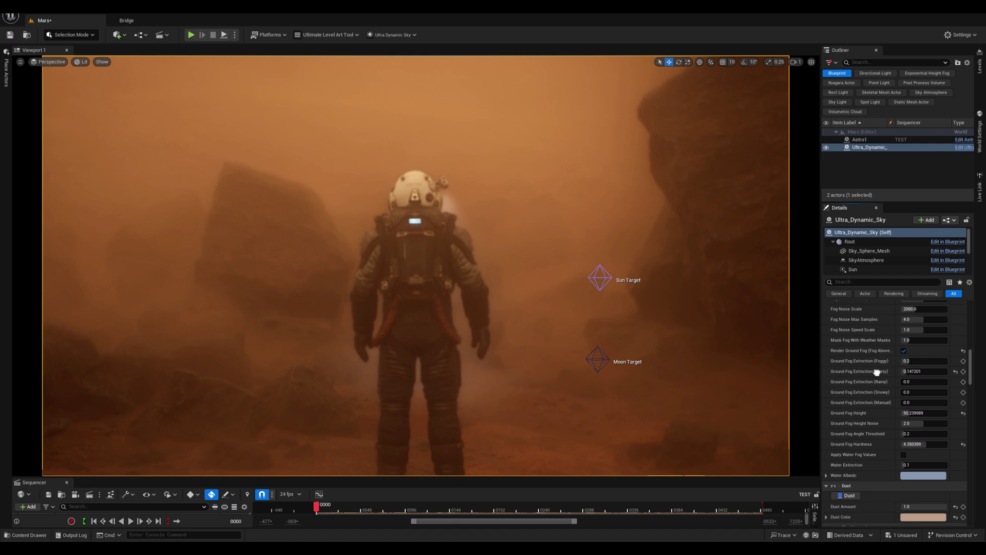
scroll(877, 372, up, 1)
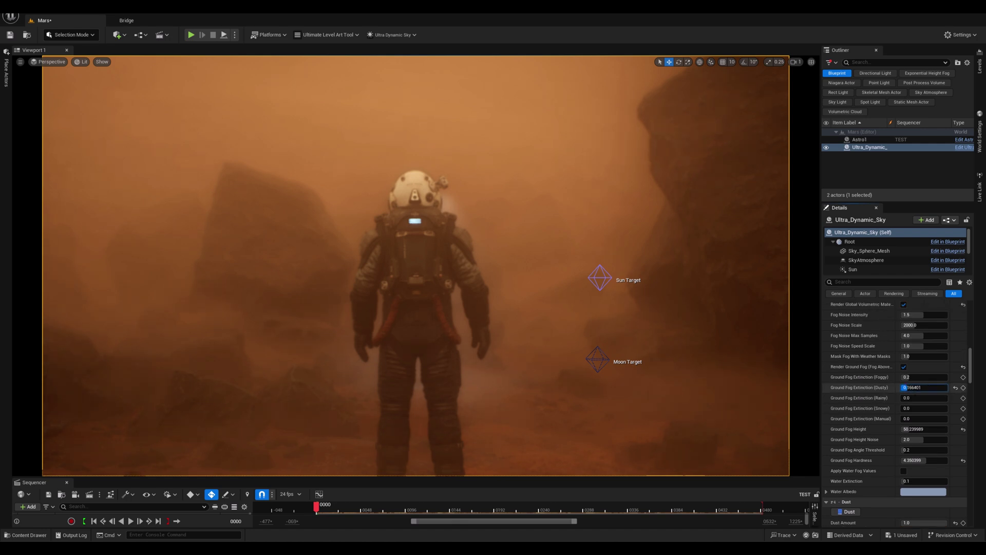